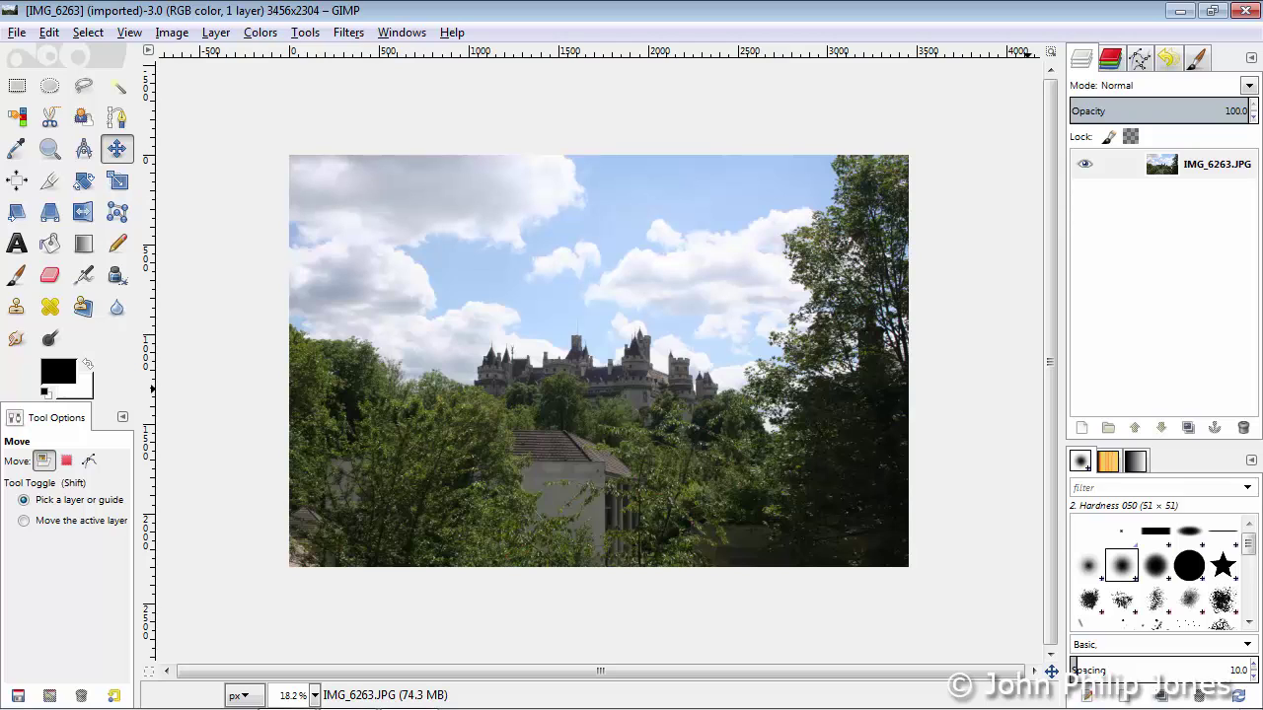
View the castle photo at 100% actual size and pan around it.
left_click(314, 696)
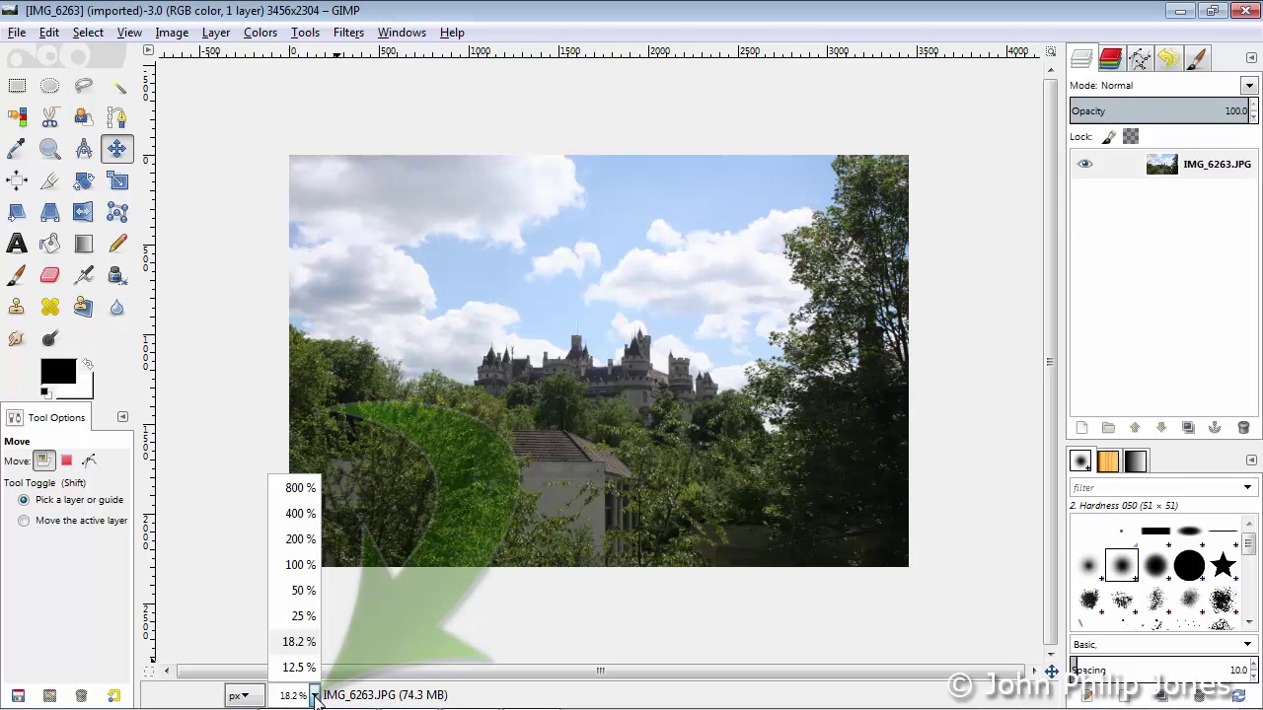
left_click(300, 565)
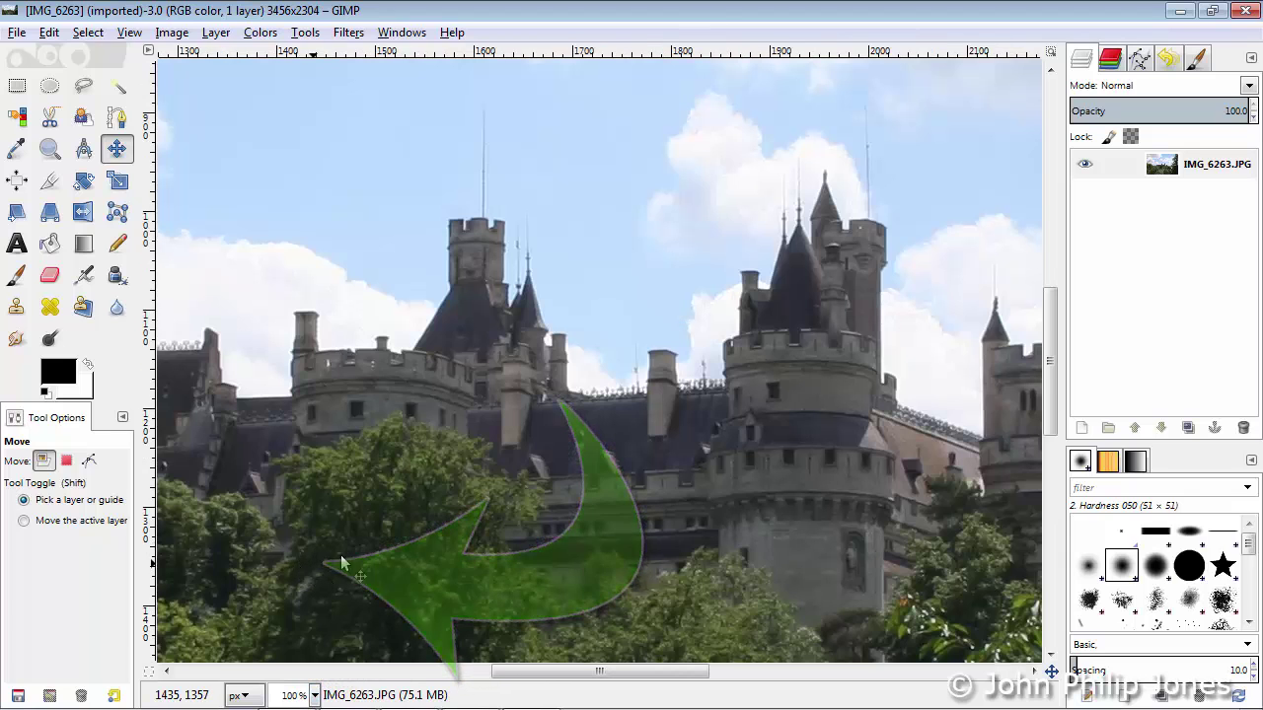
left_click_drag(1048, 394, 1083, 426)
mouse_move(693, 672)
left_mouse_down()
mouse_move(888, 675)
mouse_move(431, 681)
left_mouse_up()
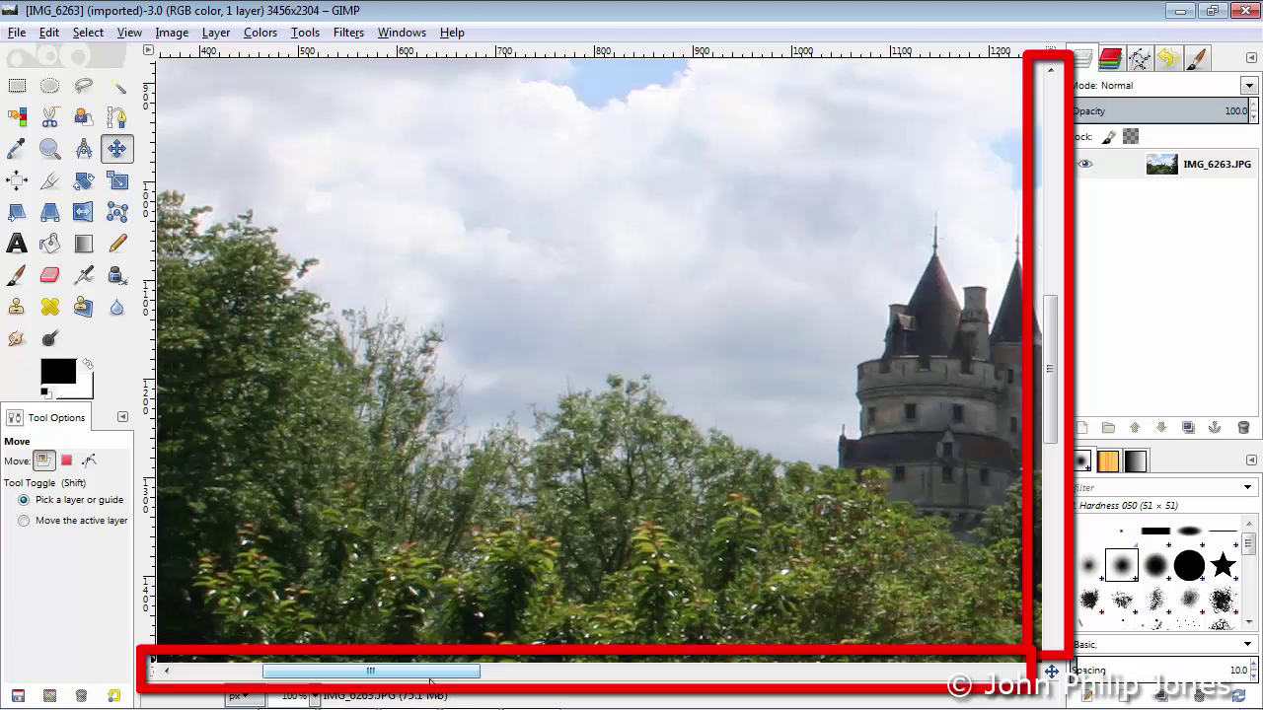
left_click_drag(430, 680, 355, 686)
Compare the photo at zoom levels 12.5%, 18.2% and 800%.
left_click(313, 696)
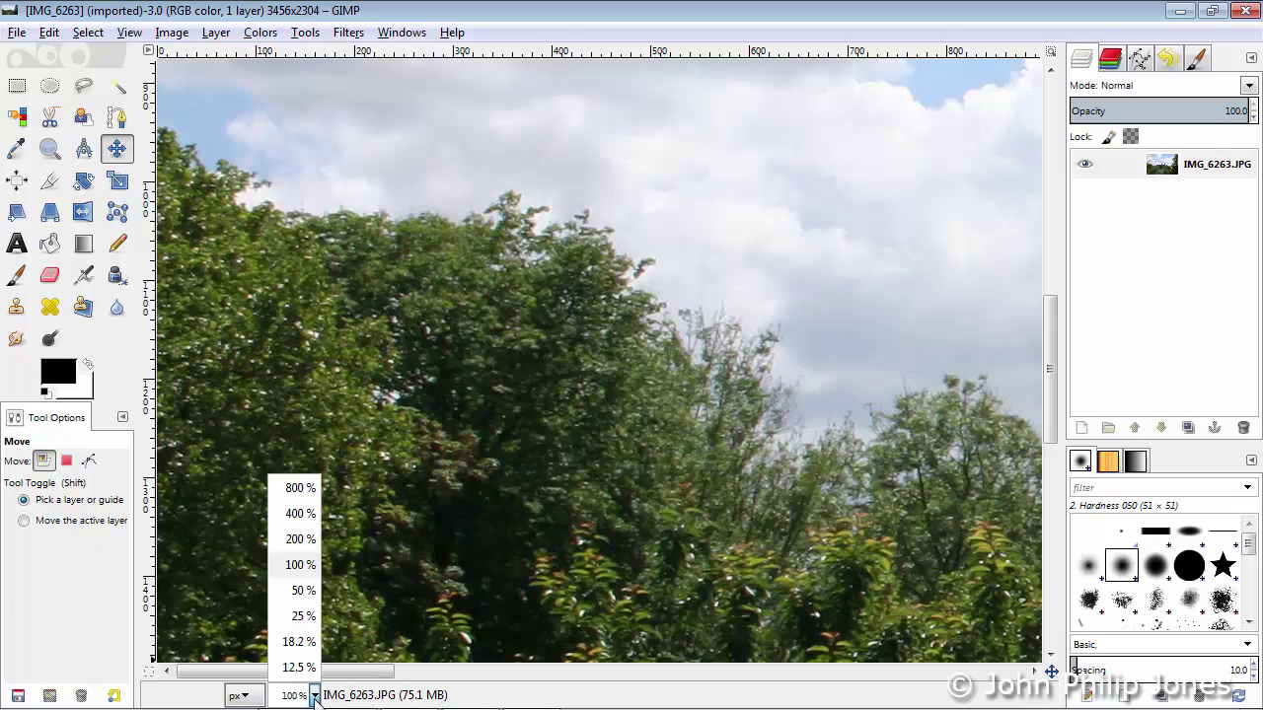
left_click(299, 668)
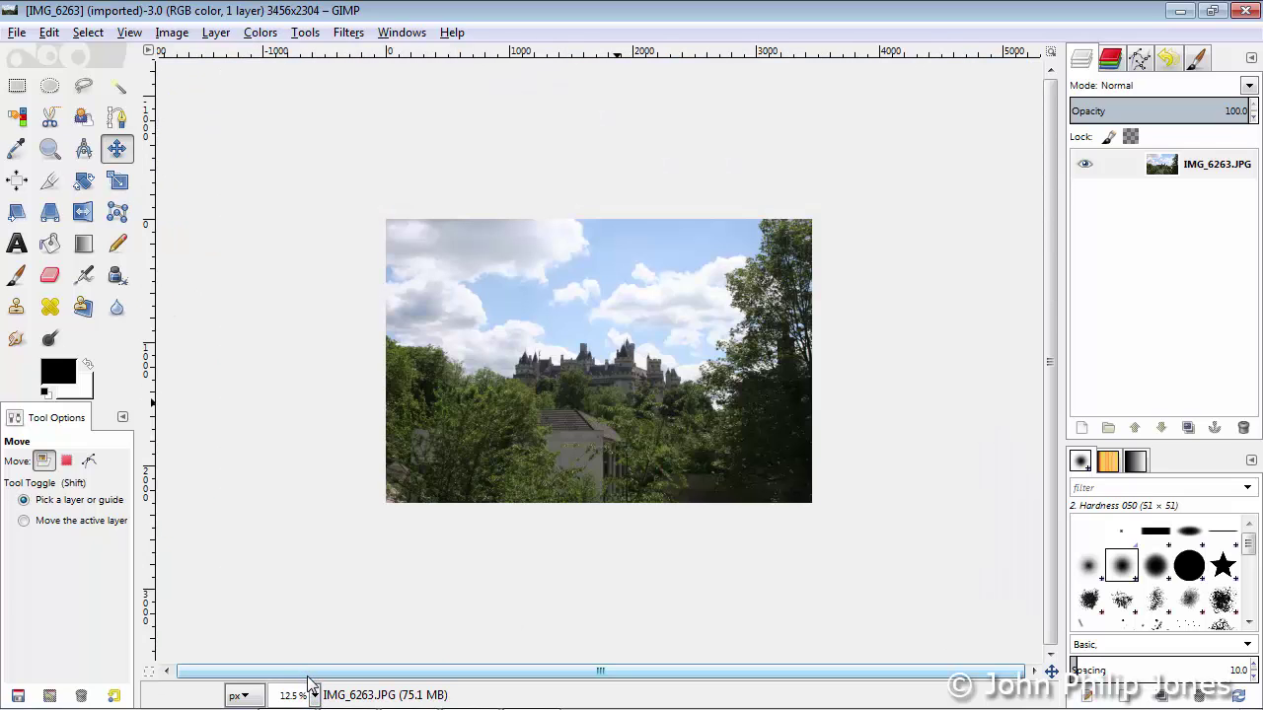
left_click(314, 696)
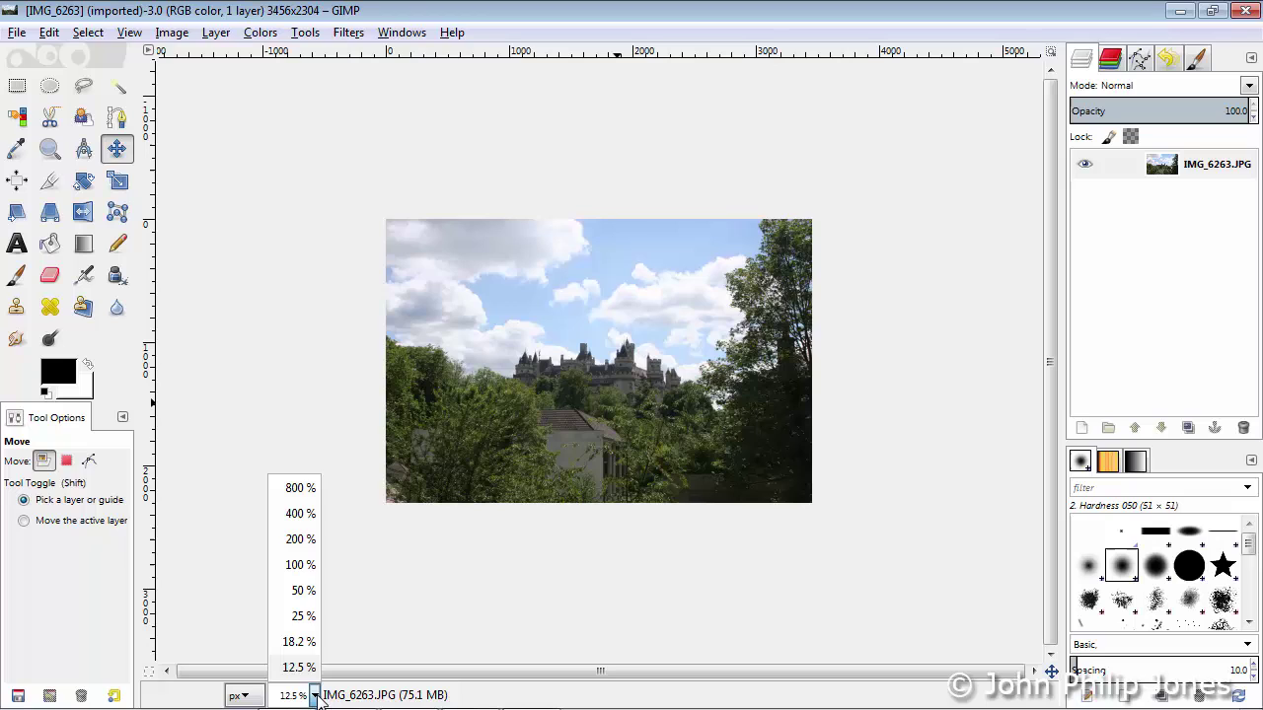
left_click(299, 643)
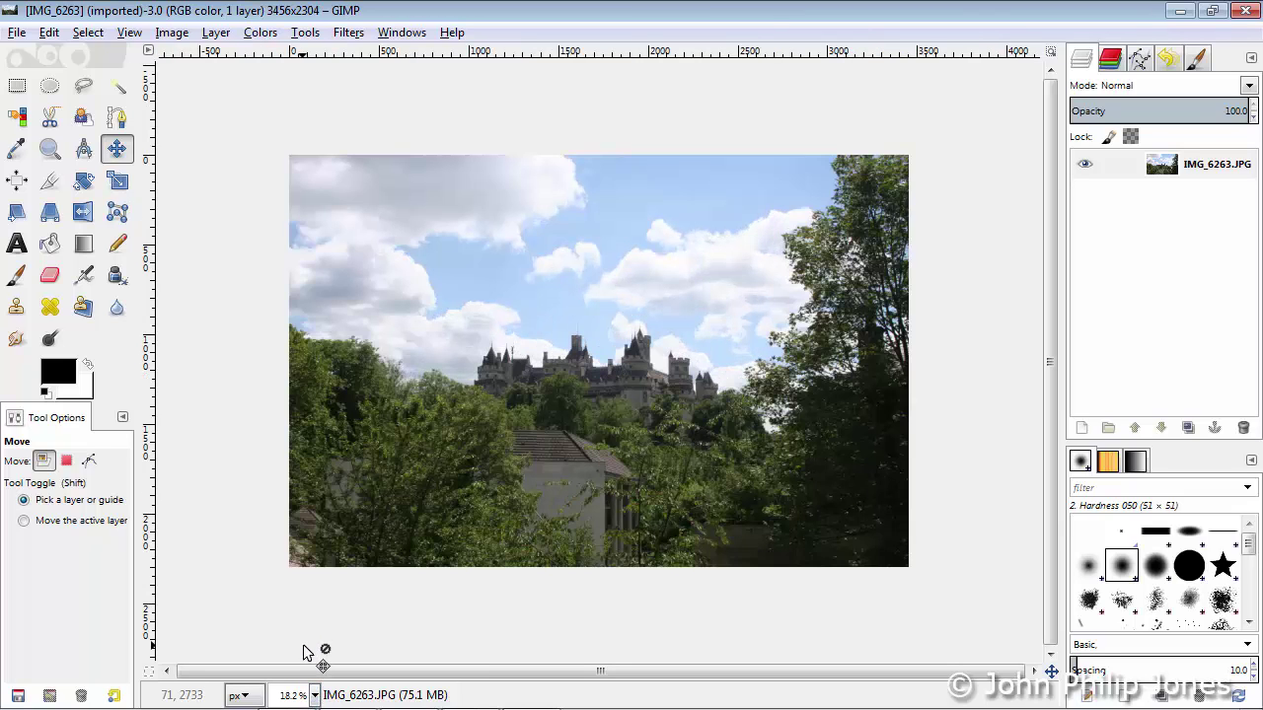
left_click(314, 696)
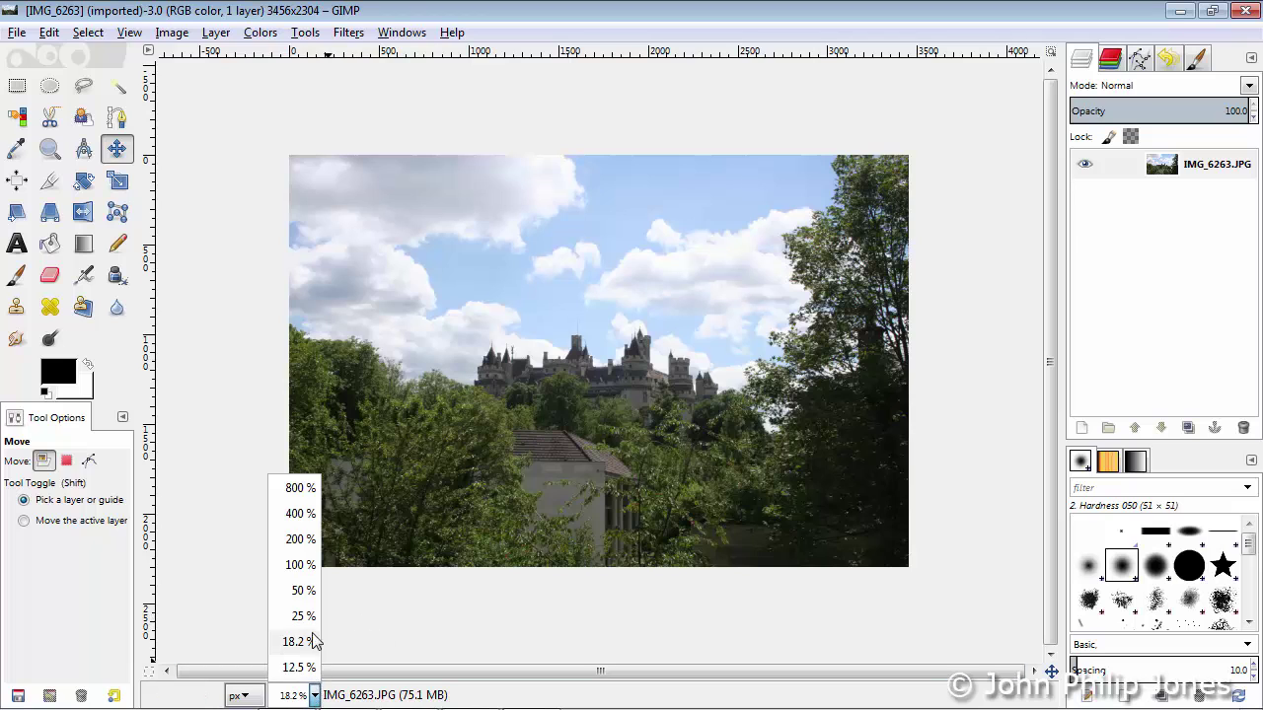
left_click(301, 488)
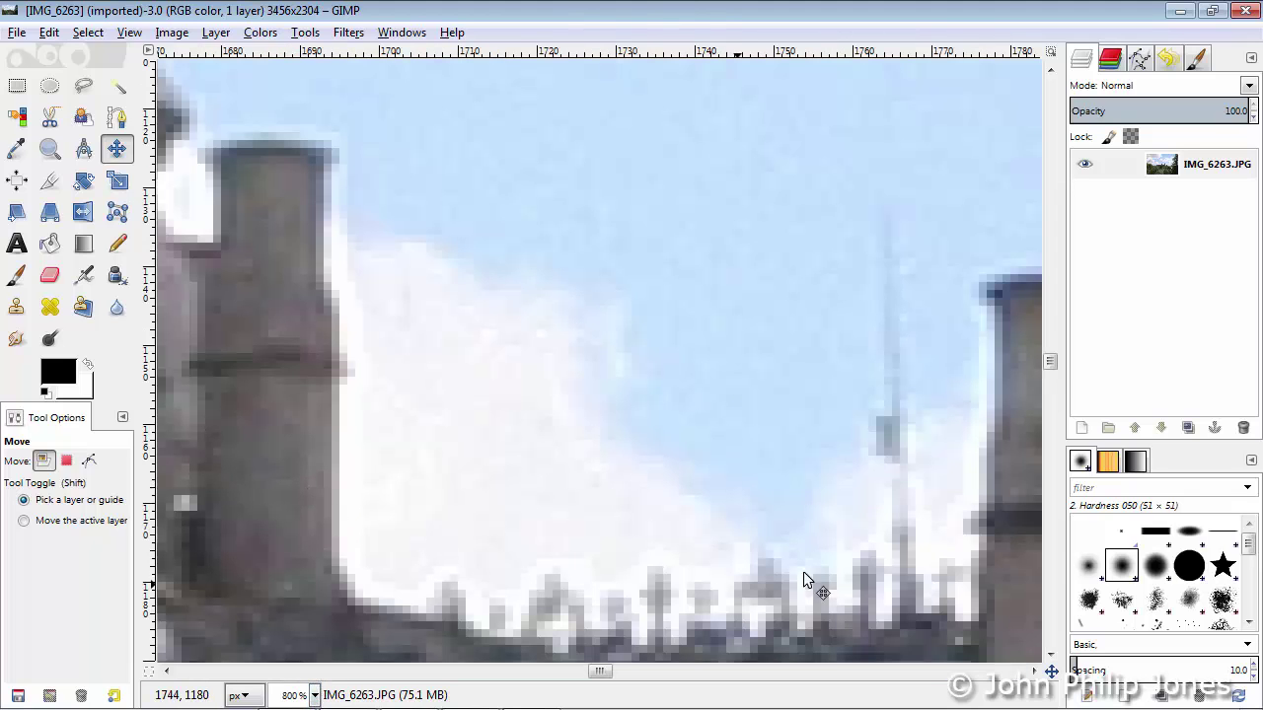
left_click_drag(1051, 375, 1059, 464)
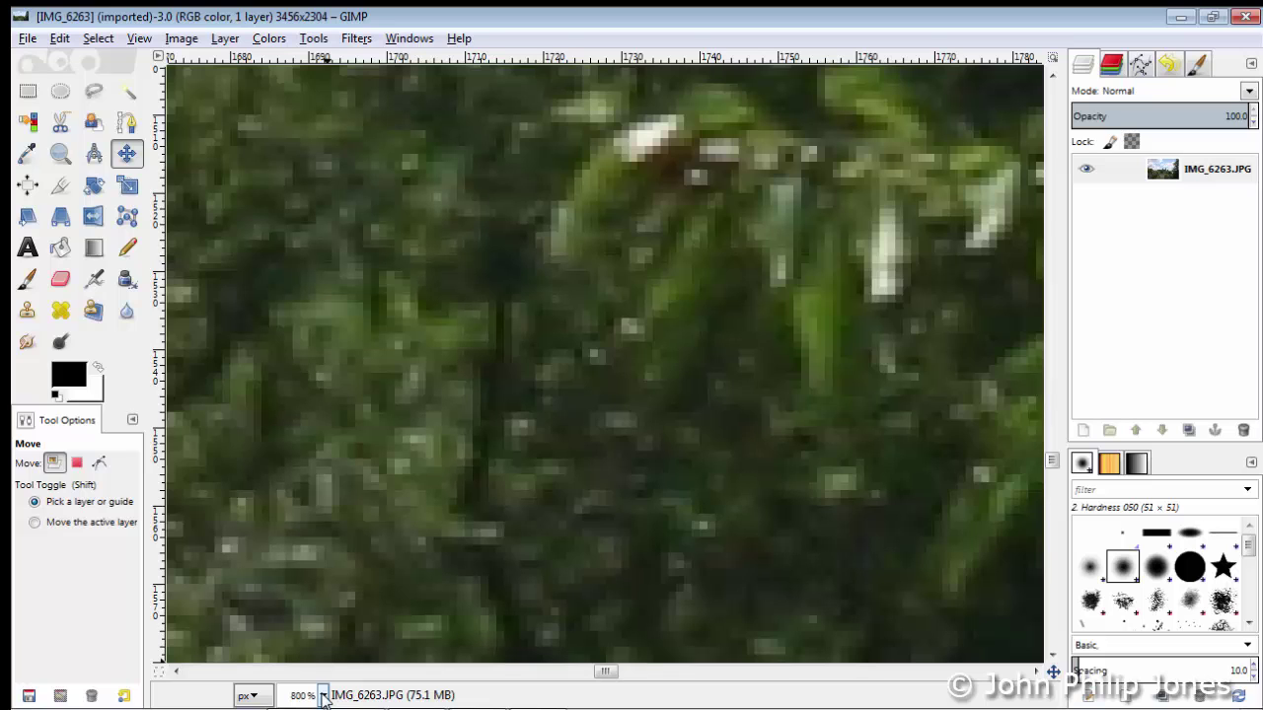
Return to the previous 18.2% zoom, then fit the whole photo in the window.
key("shift+ctrl+j")
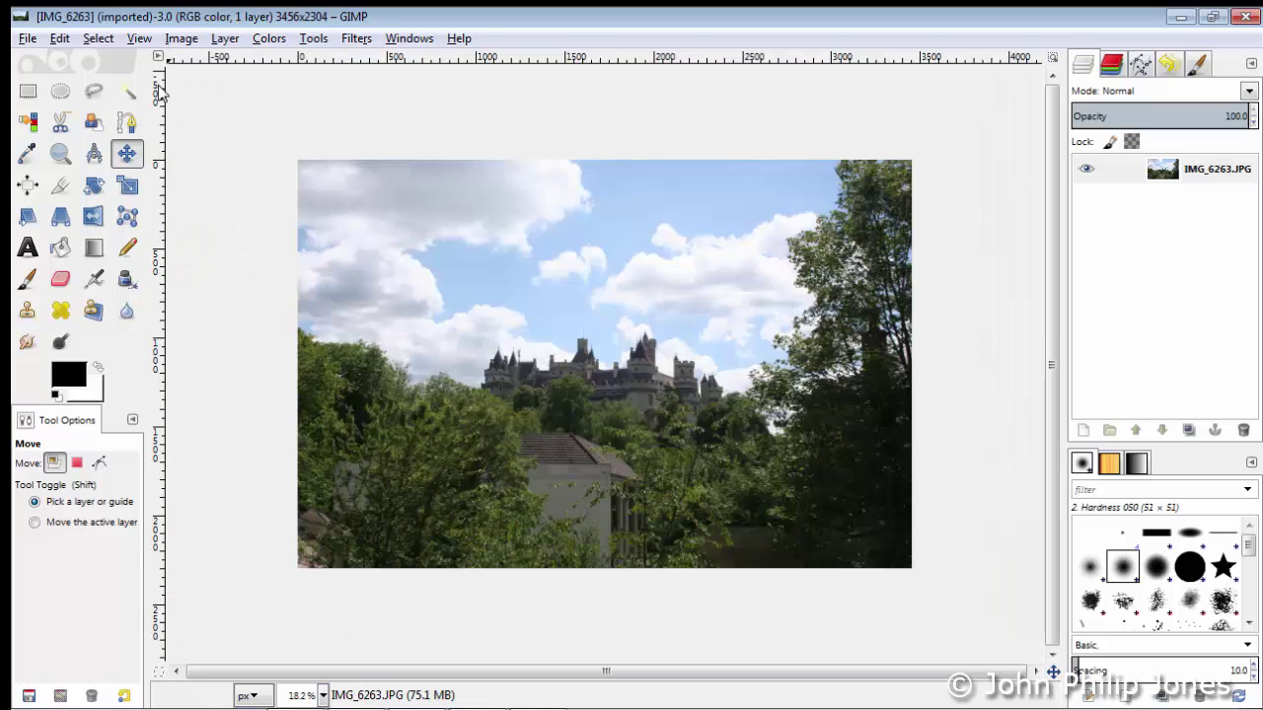
left_click(140, 38)
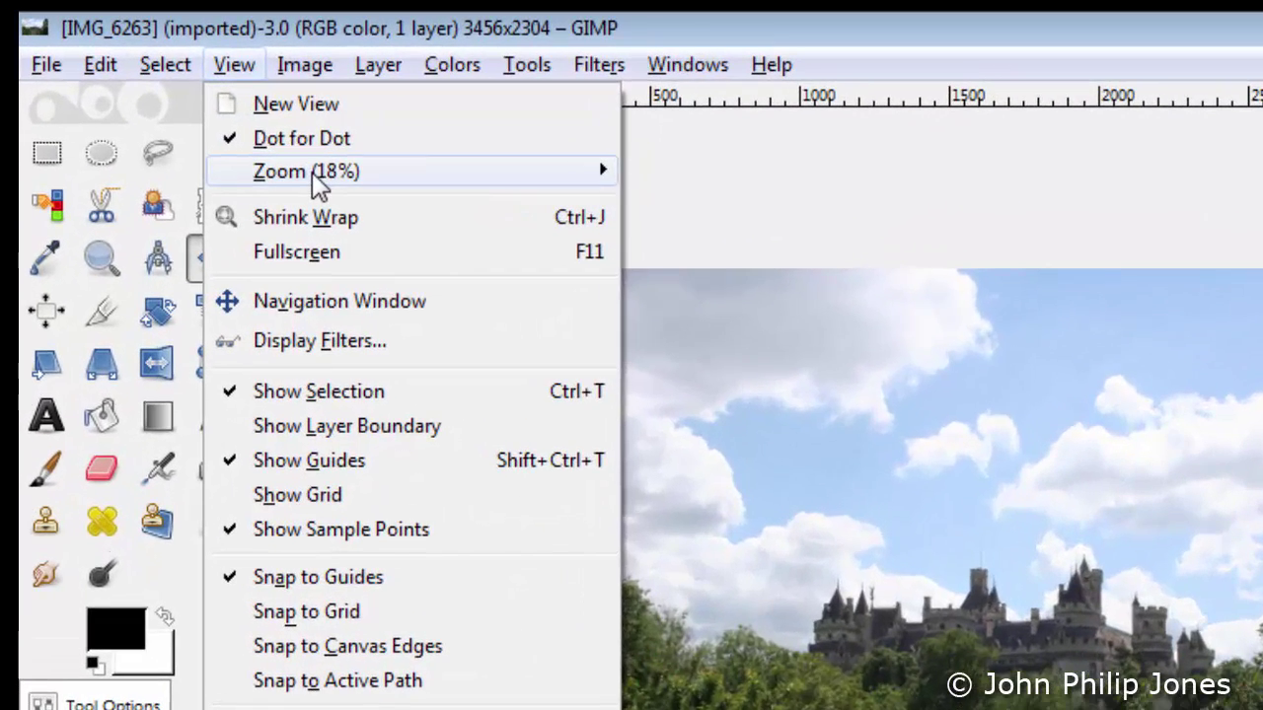
mouse_move(201, 104)
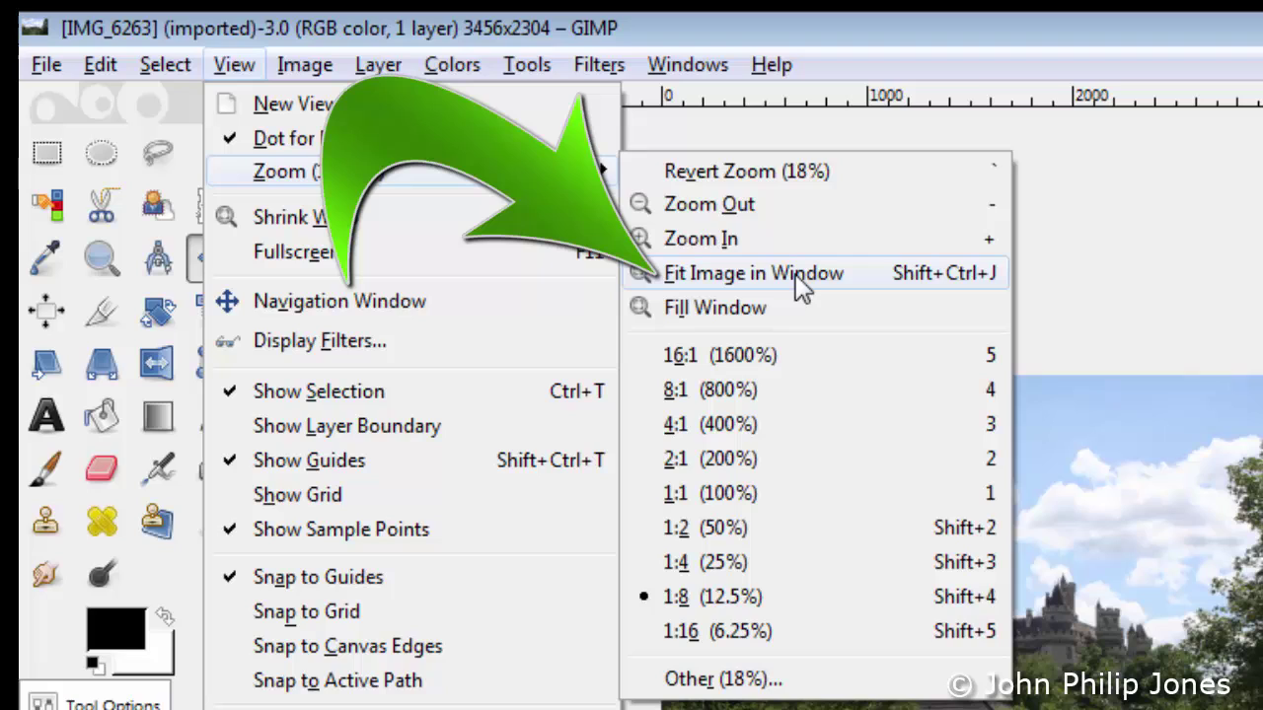
left_click(802, 284)
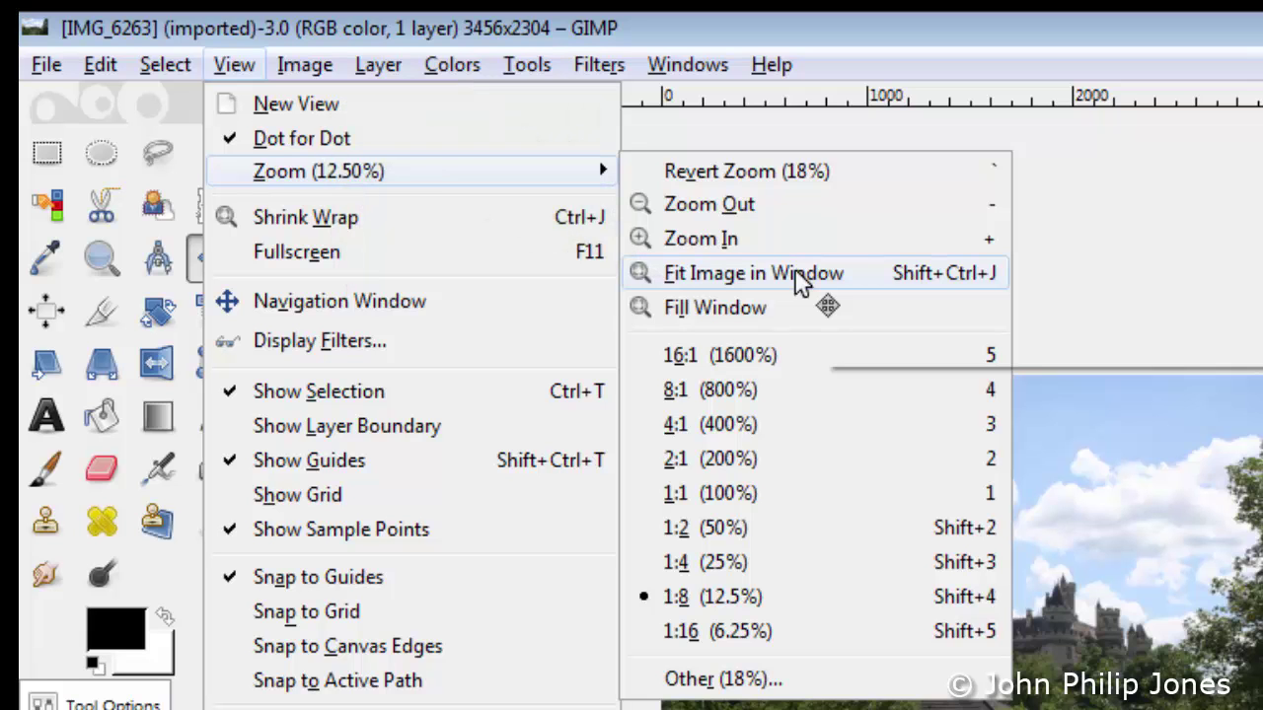
left_click(801, 284)
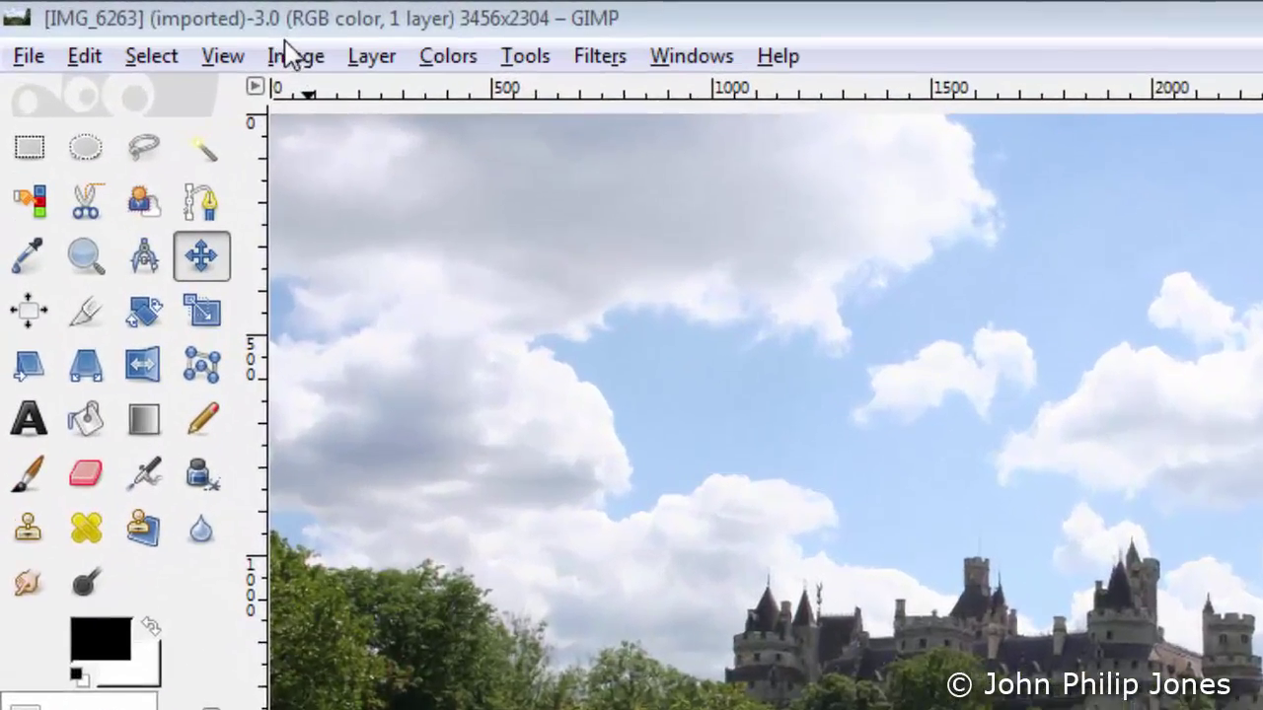
Open the Scale Image dialog for the 3456×2304 castle photo.
left_click(294, 54)
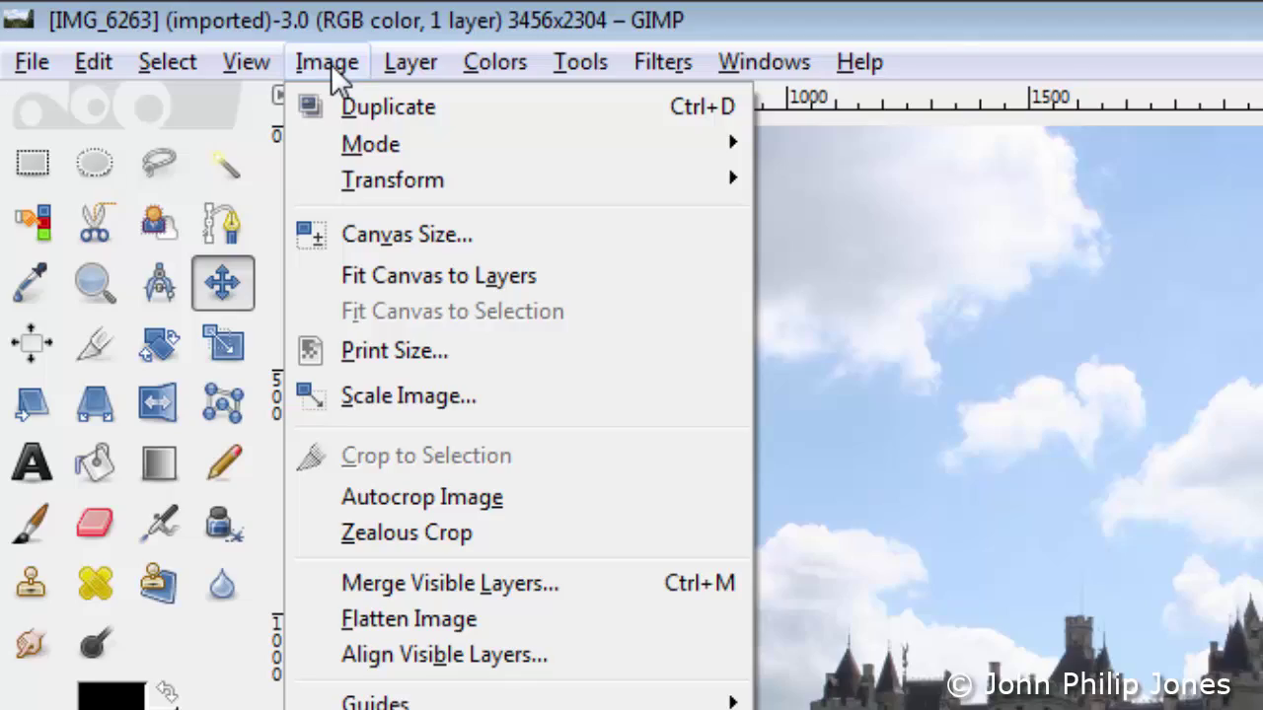
left_click(413, 396)
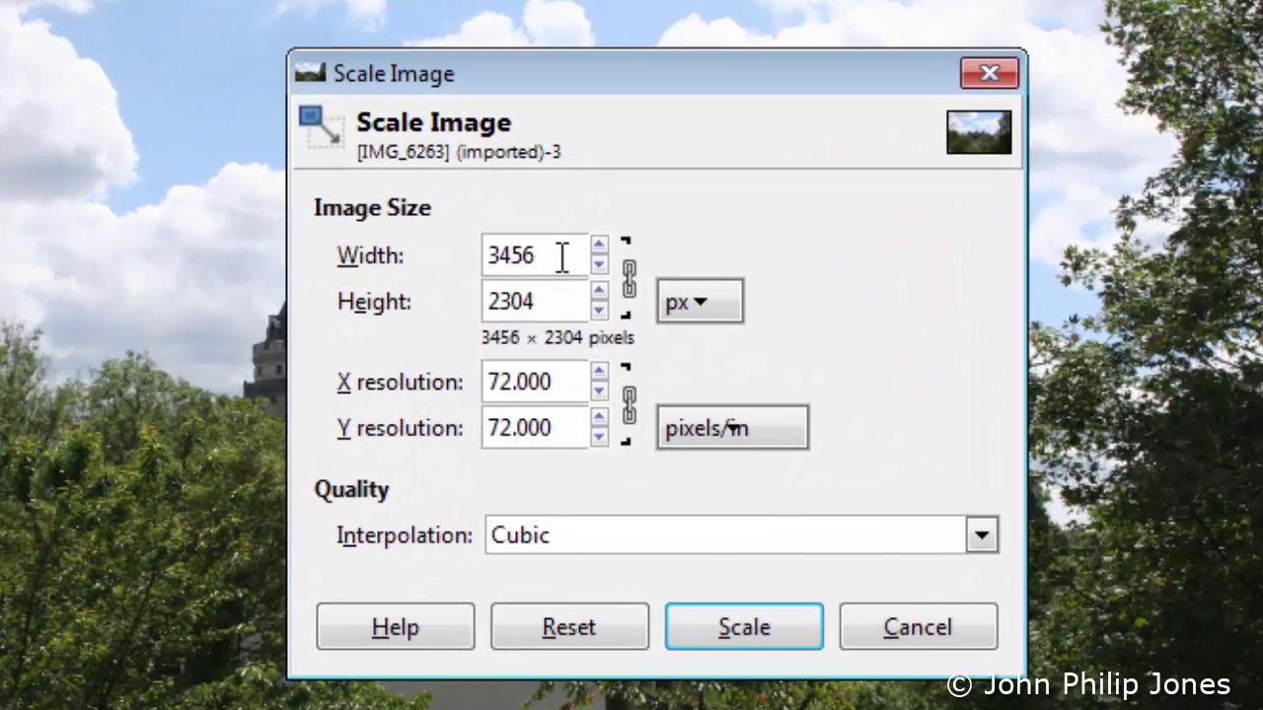
Halve the width with /2 so the photo scales to 1728×1152 pixels.
type("/2")
left_click(577, 301)
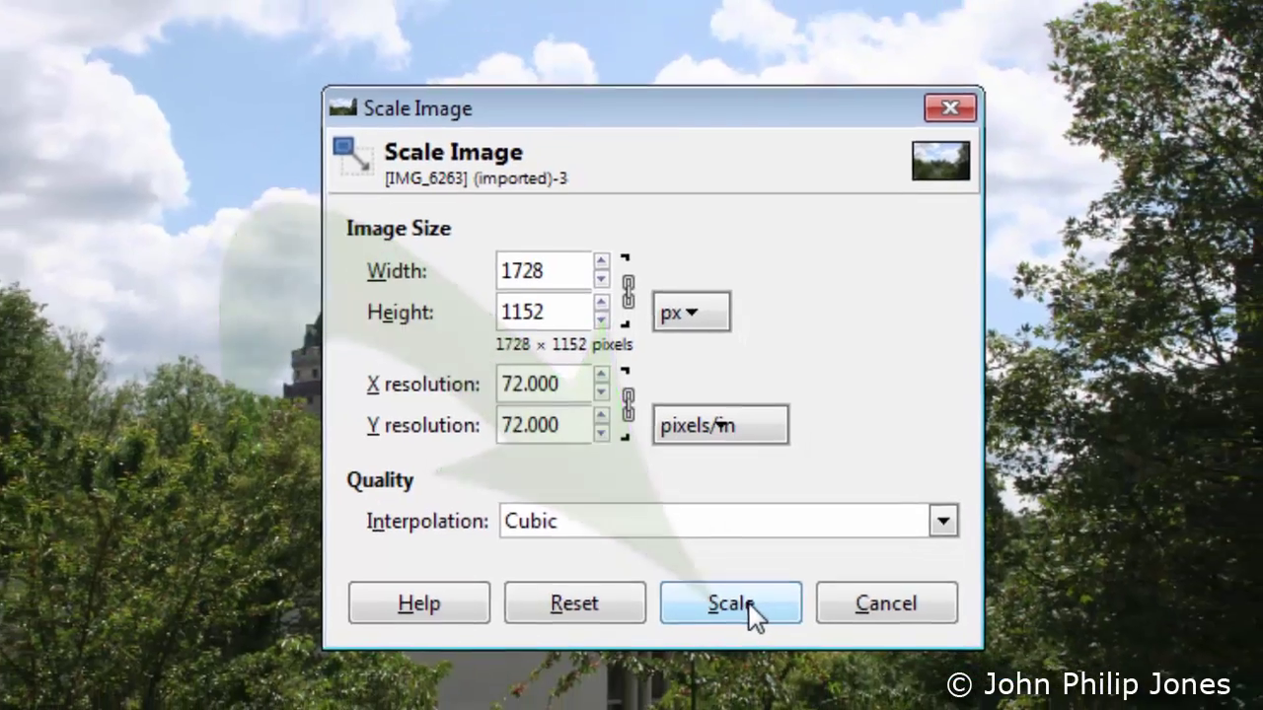
left_click(763, 627)
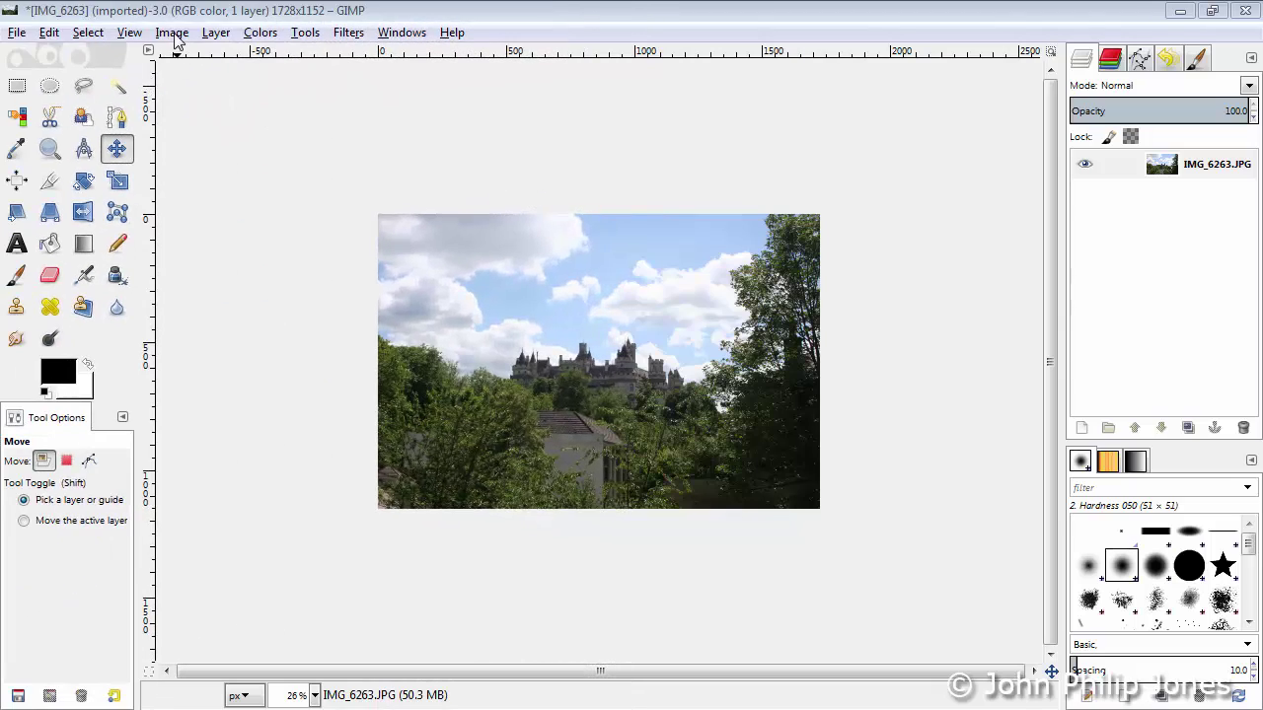
Scale the photo from 1728 to 600 pixels wide, height following to 400.
left_click(173, 32)
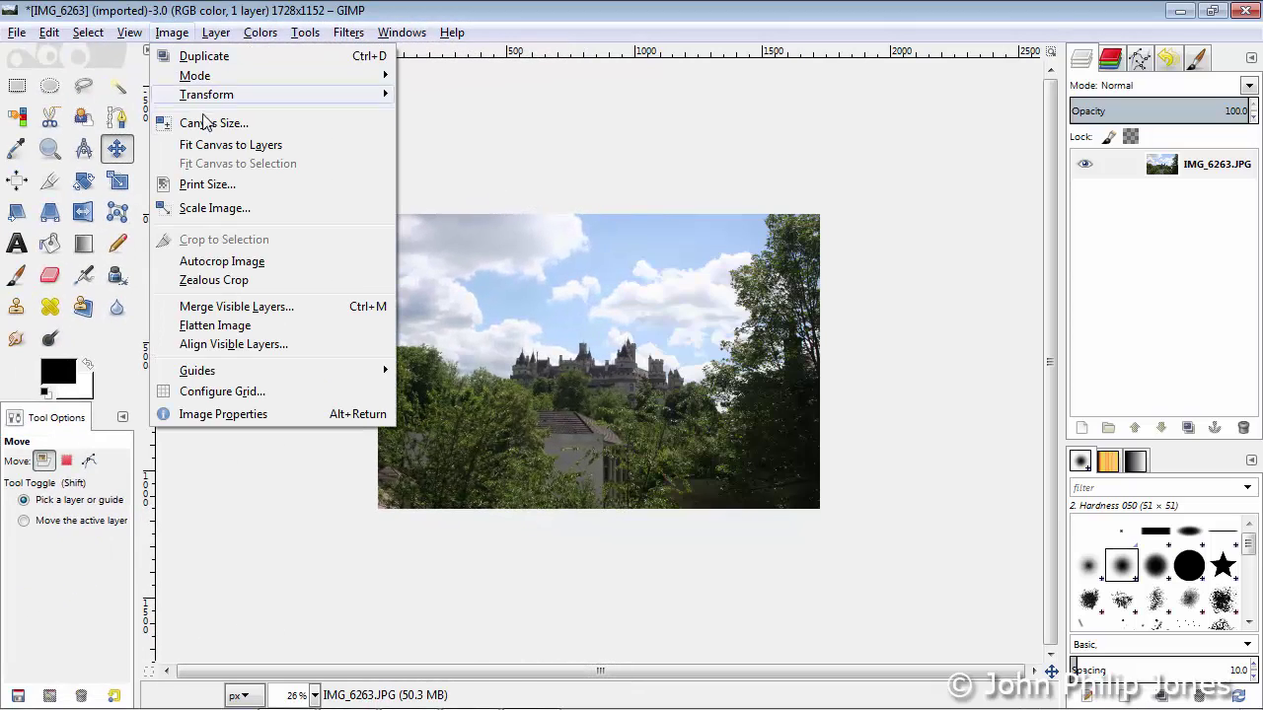
left_click(209, 206)
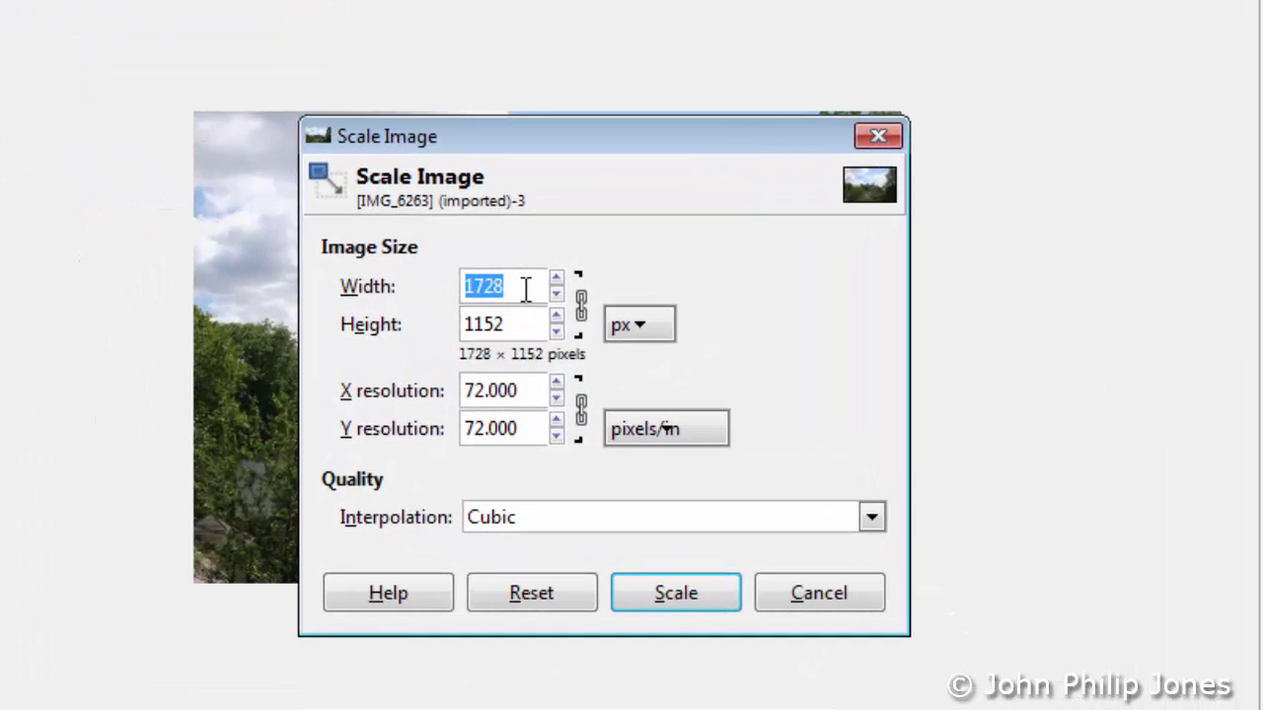
left_click_drag(542, 303, 488, 304)
type("600")
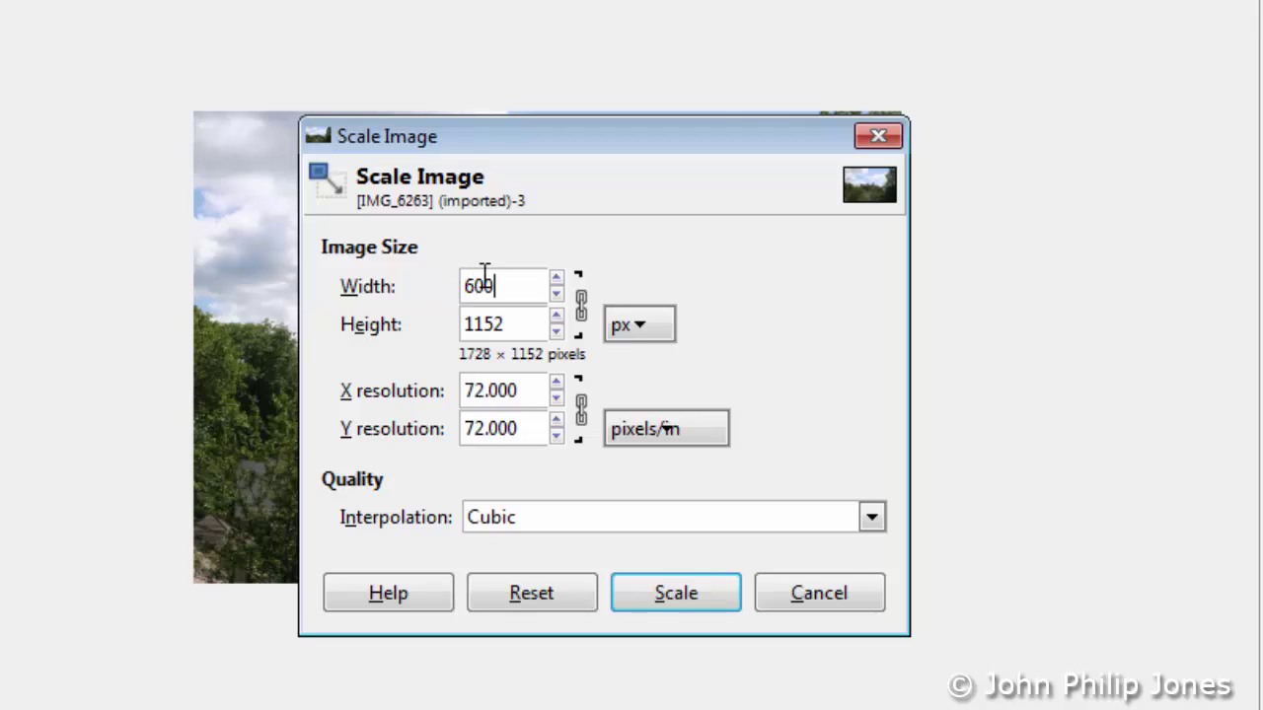
left_click(530, 322)
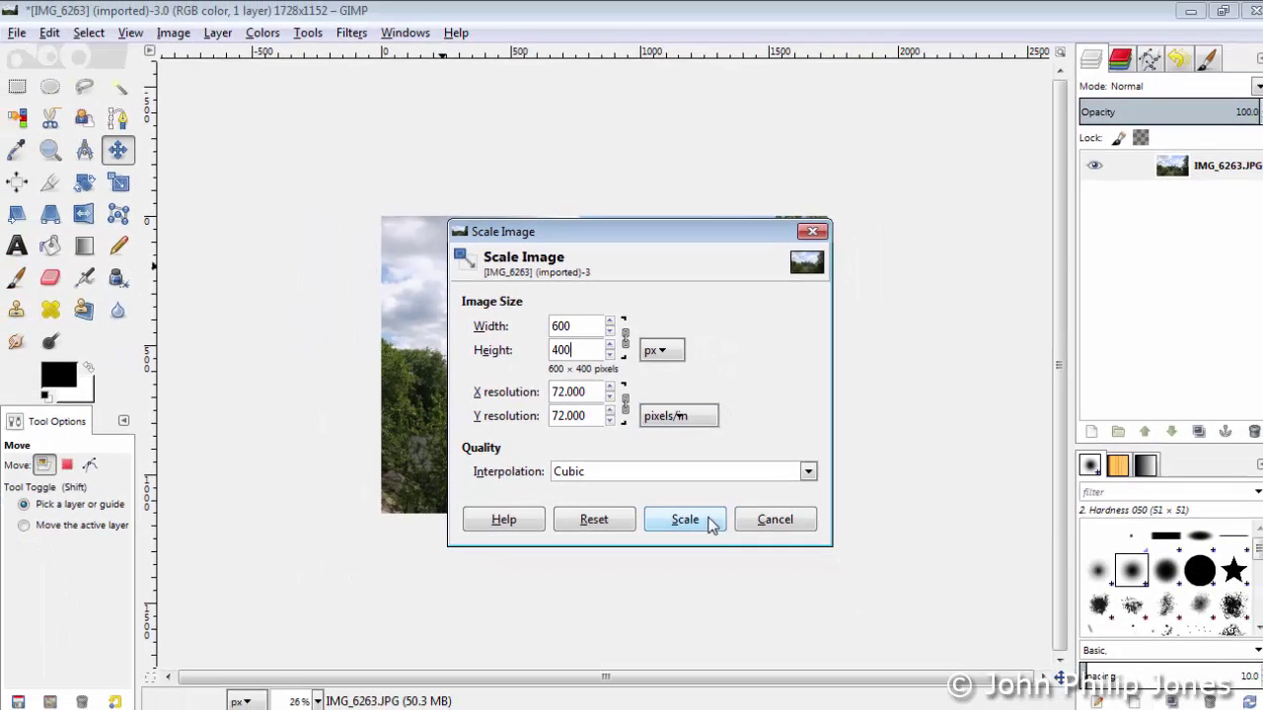
left_click(676, 593)
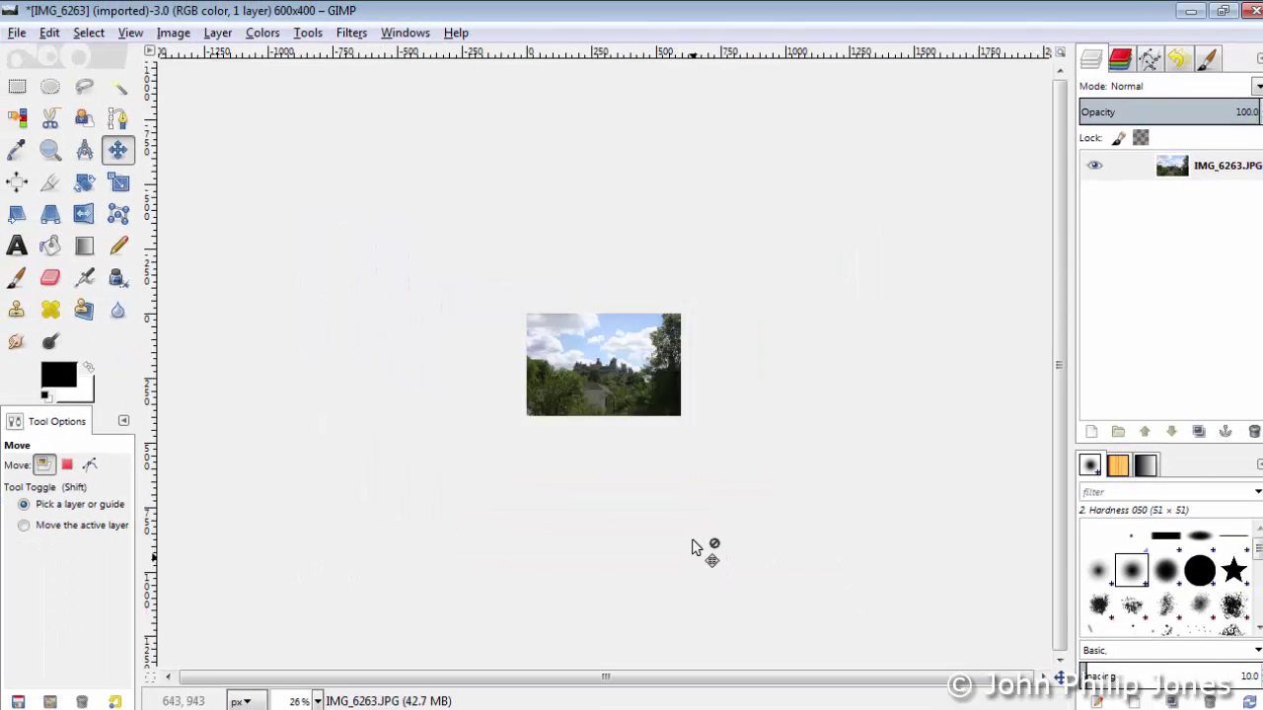
Set the zoom to 100% to see the 600×400 photo at actual size.
left_click(318, 701)
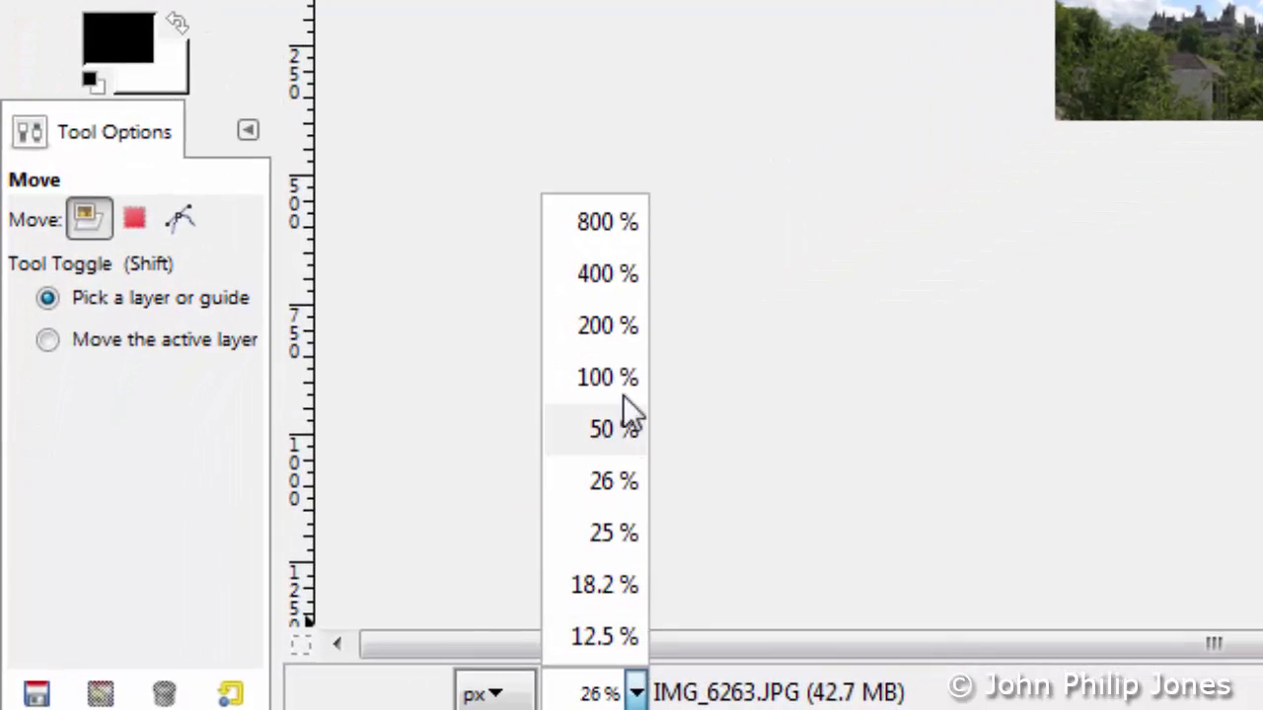
left_click(399, 493)
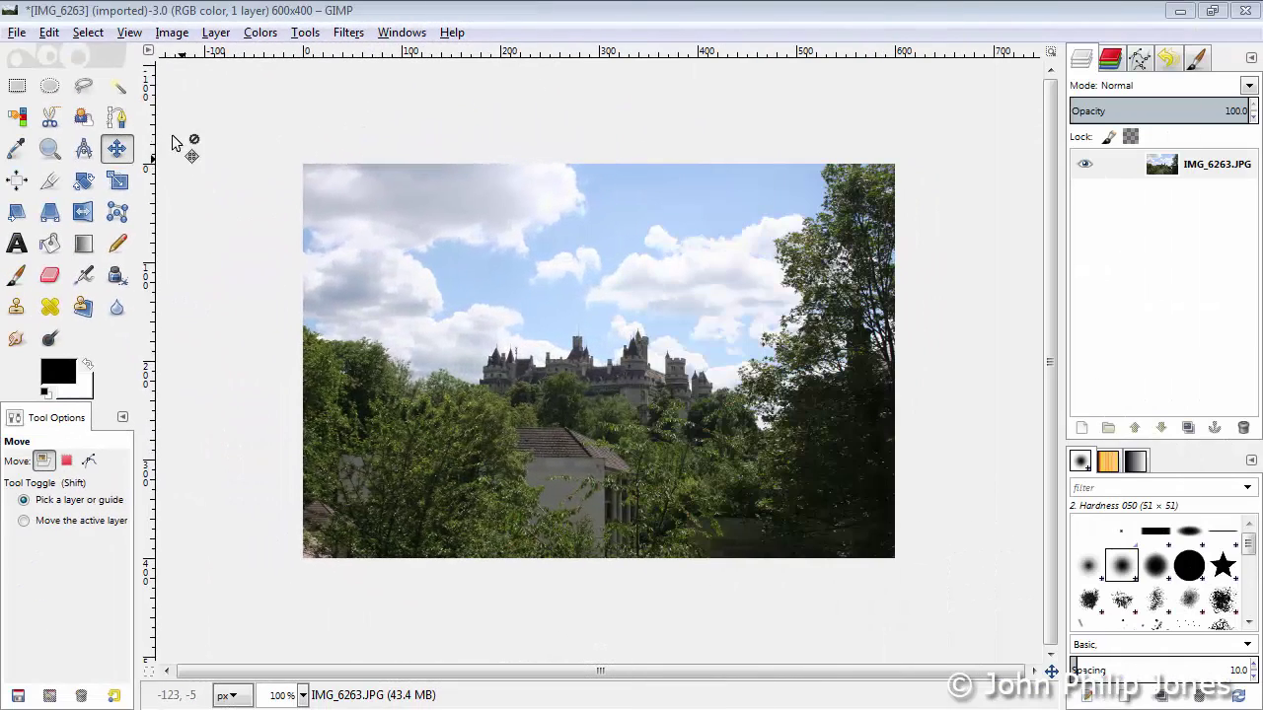
Scale the photo to 200 pixels wide, height following to 133.
left_click(170, 34)
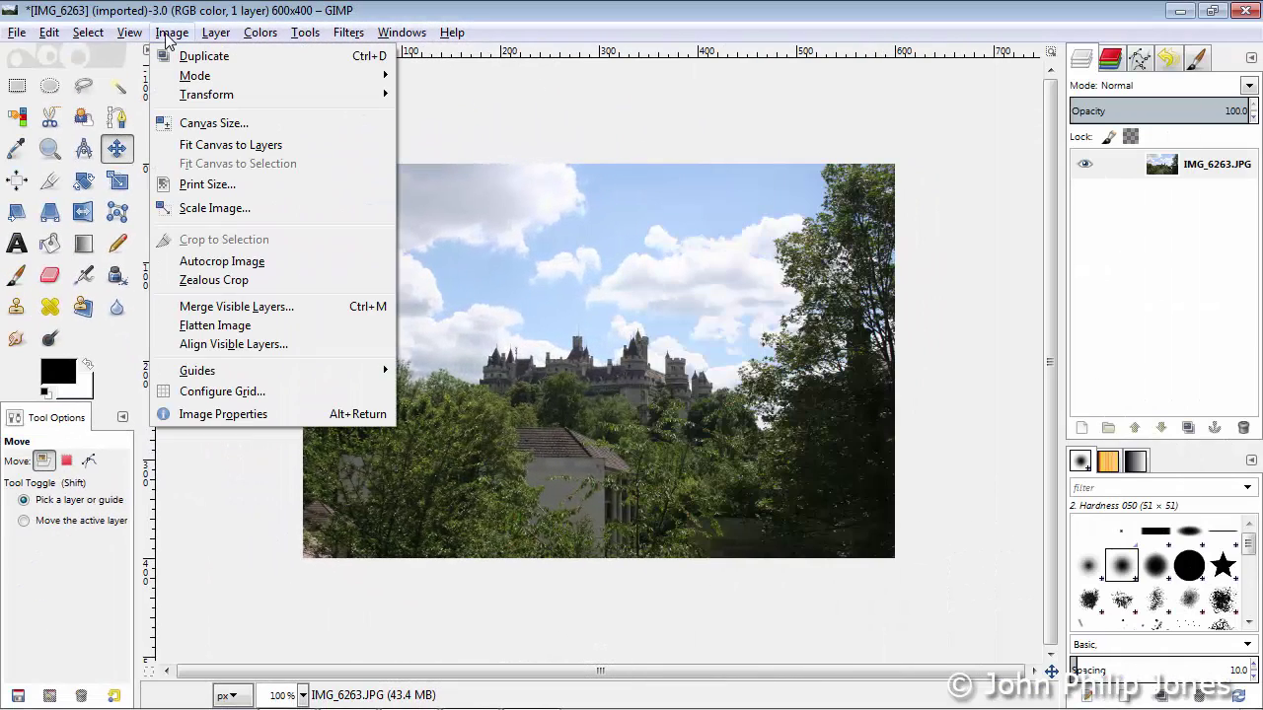
left_click(214, 208)
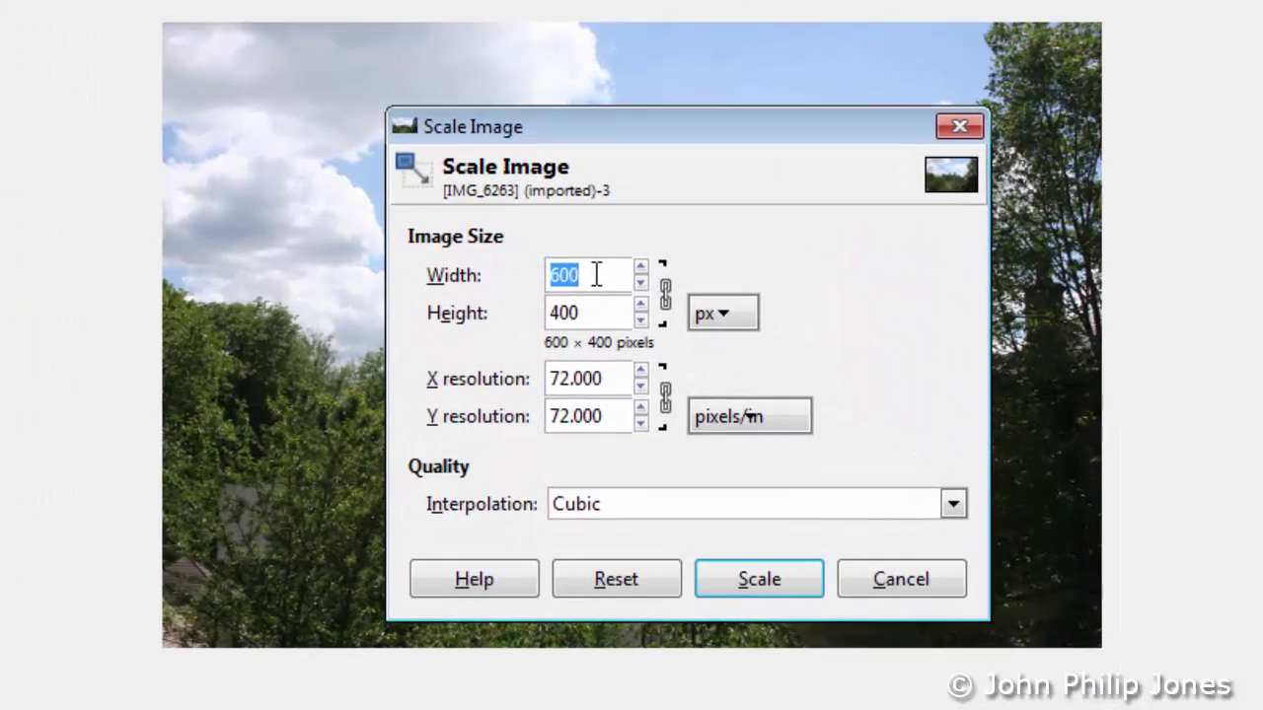
type("200")
left_click(615, 313)
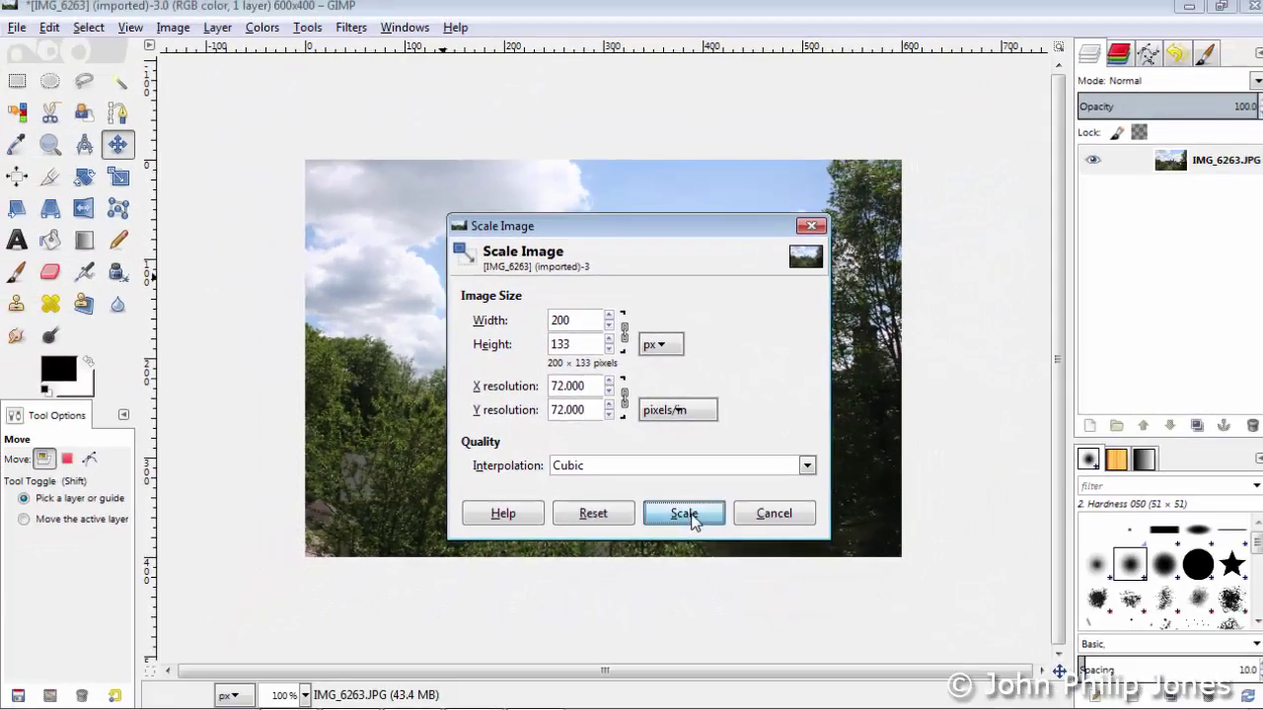
left_click(684, 513)
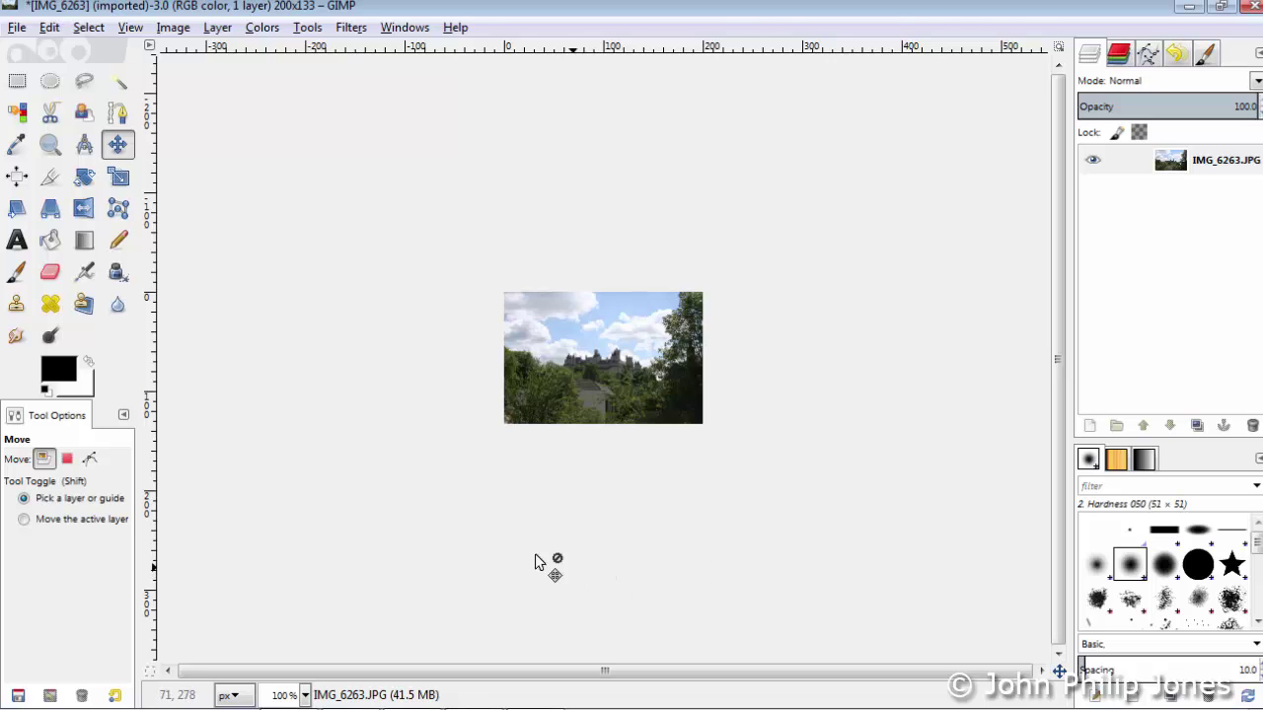
Zoom the 200×133 photo to fill the window, exposing its pixelation.
left_click(131, 27)
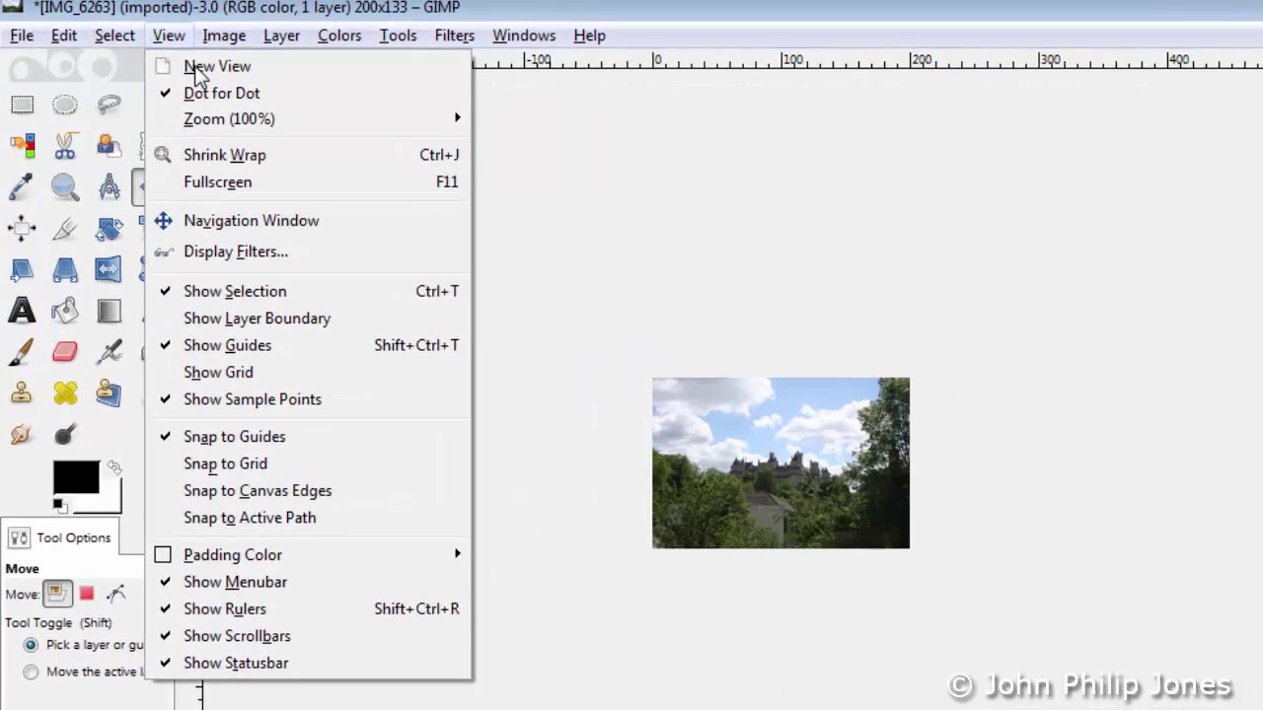
mouse_move(188, 93)
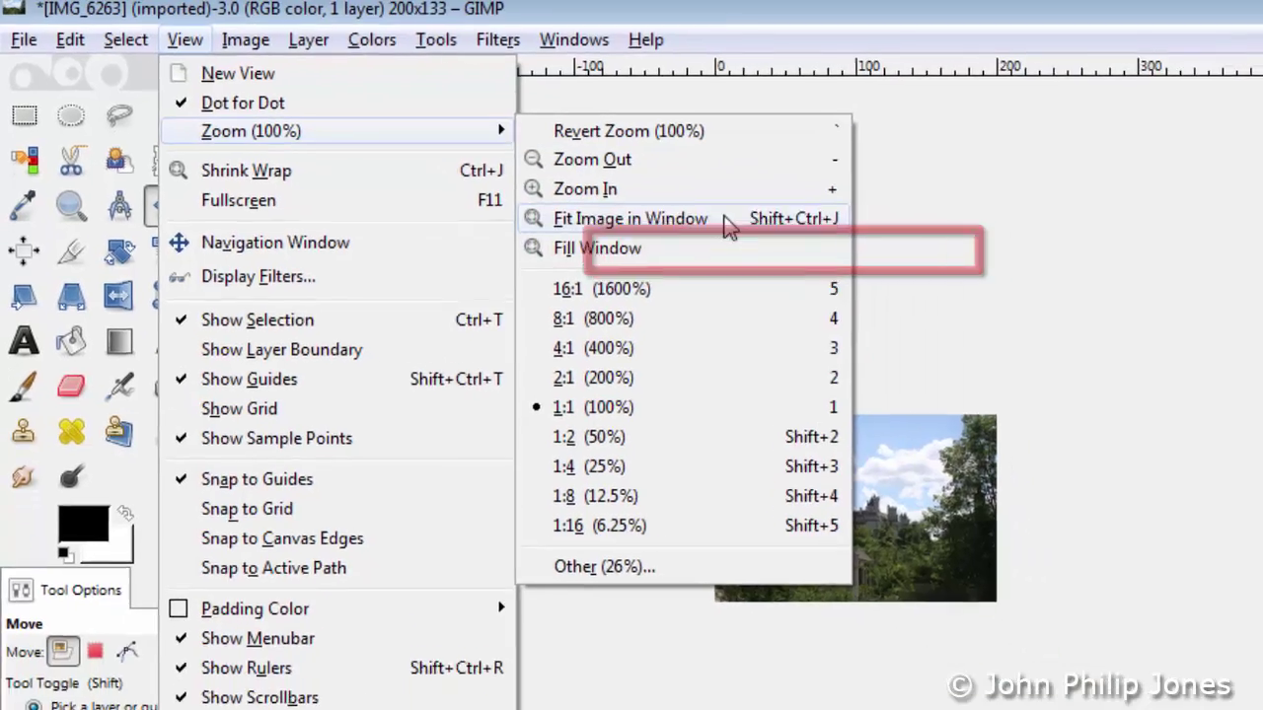
left_click(789, 249)
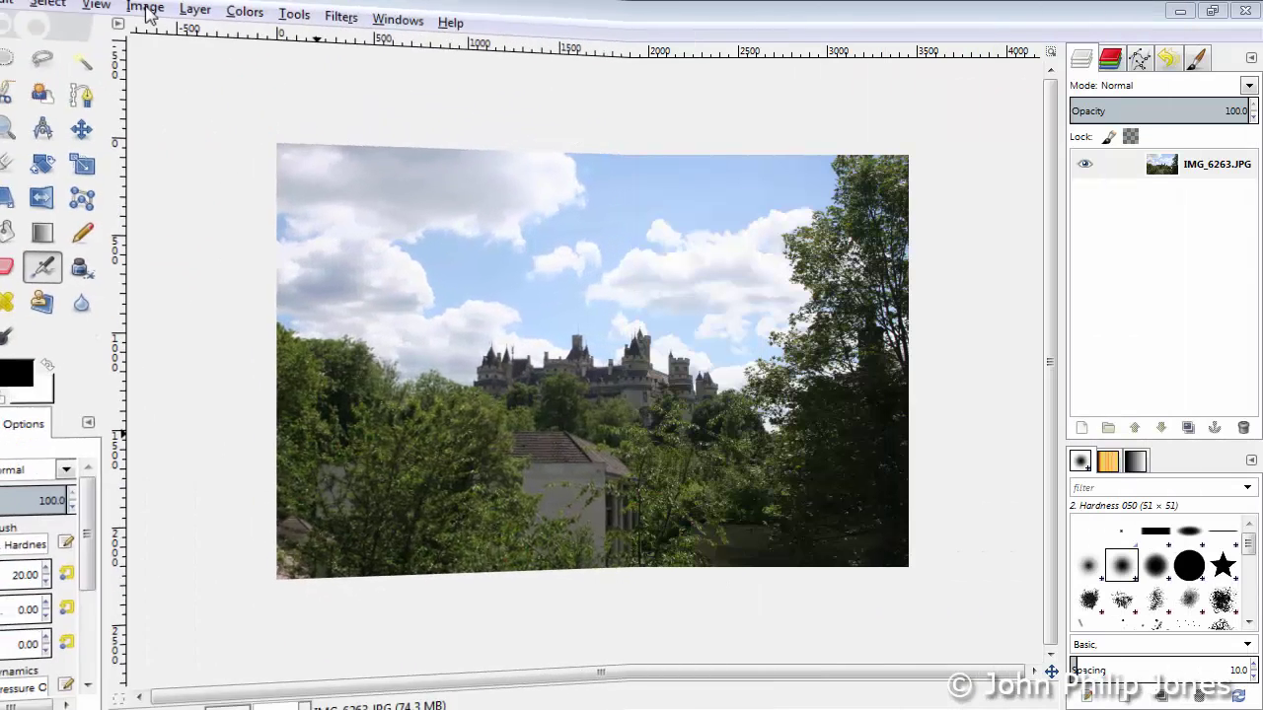
Scale the full-size photo to 600 pixels wide, leaving the height at 2304.
left_click(173, 33)
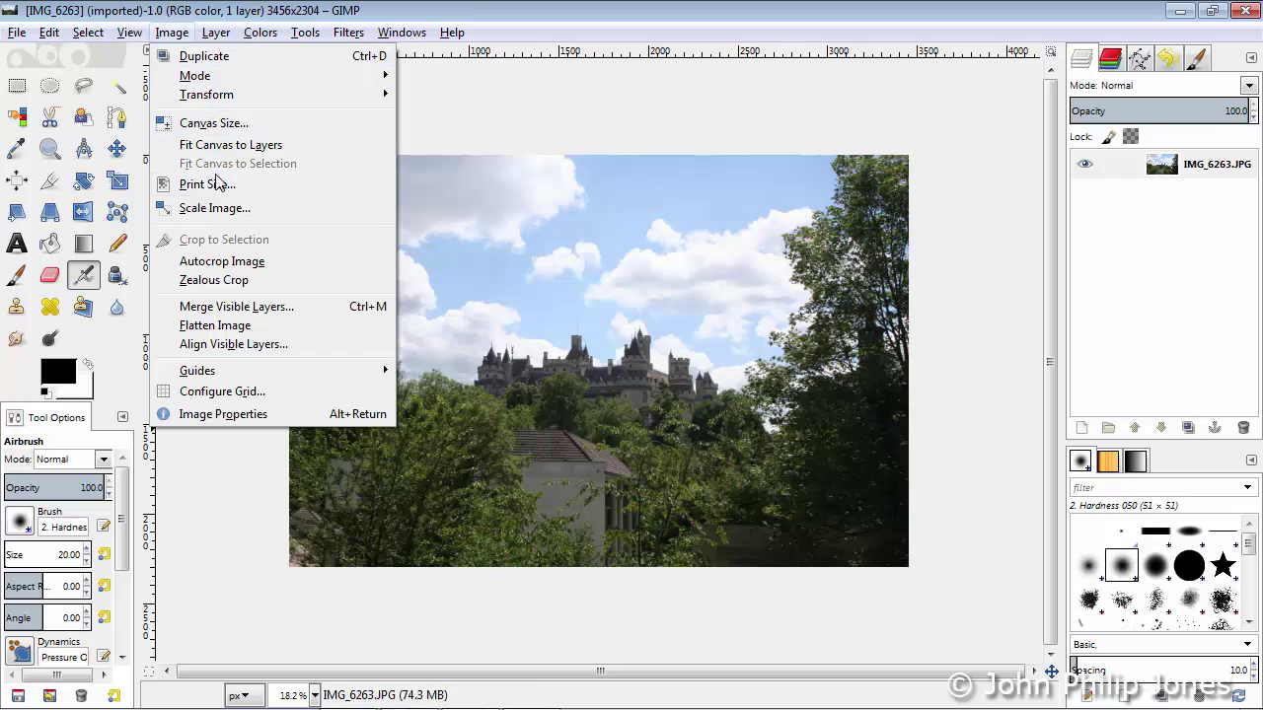
left_click(225, 211)
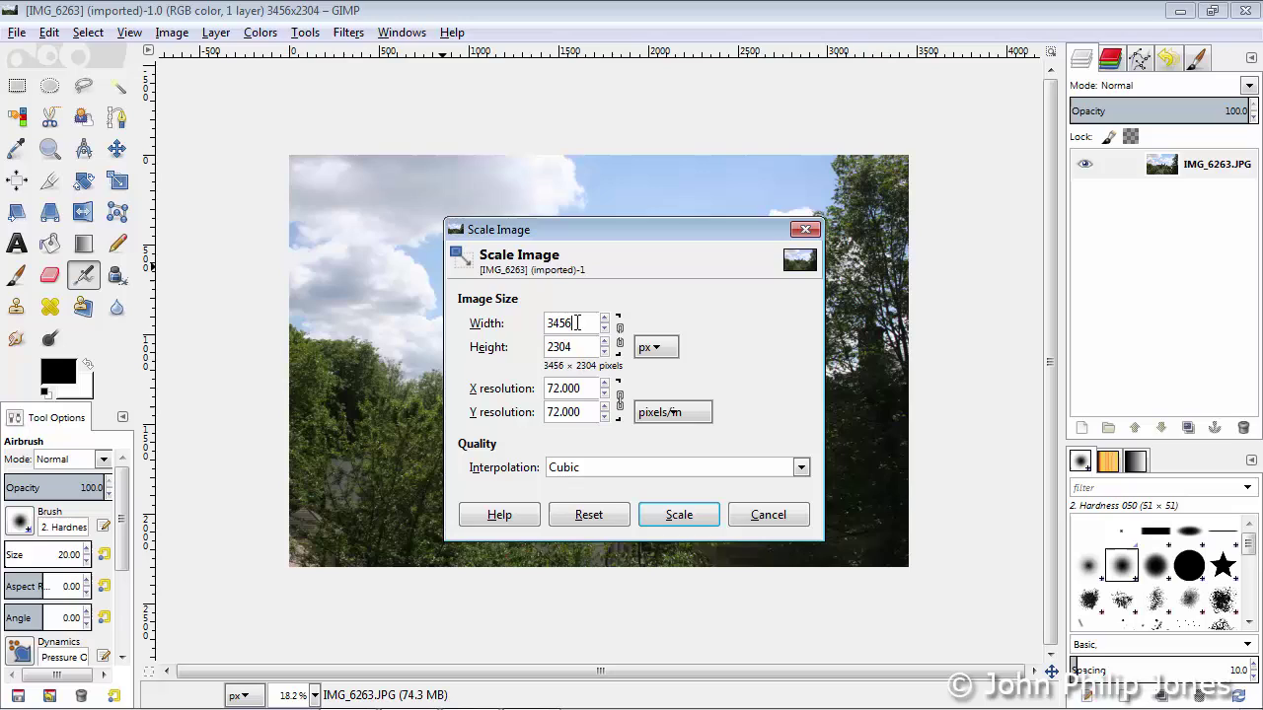
left_click_drag(578, 323, 543, 326)
type("600")
left_click(679, 515)
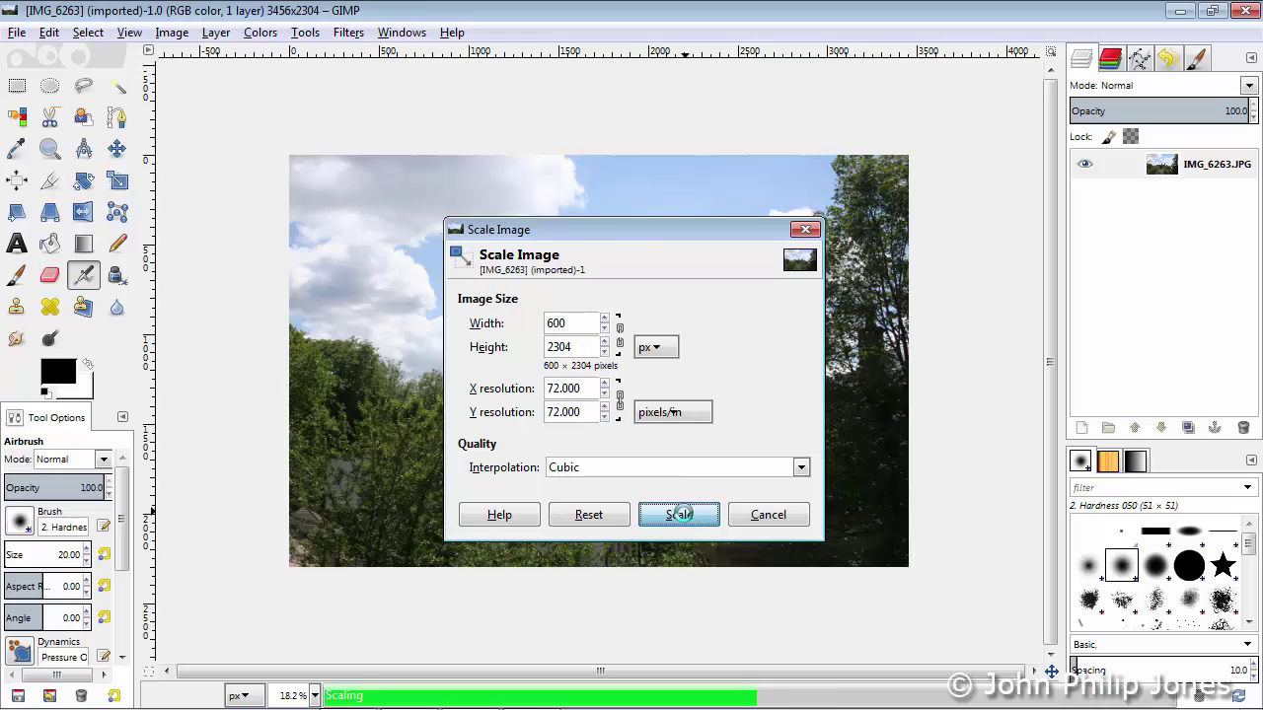